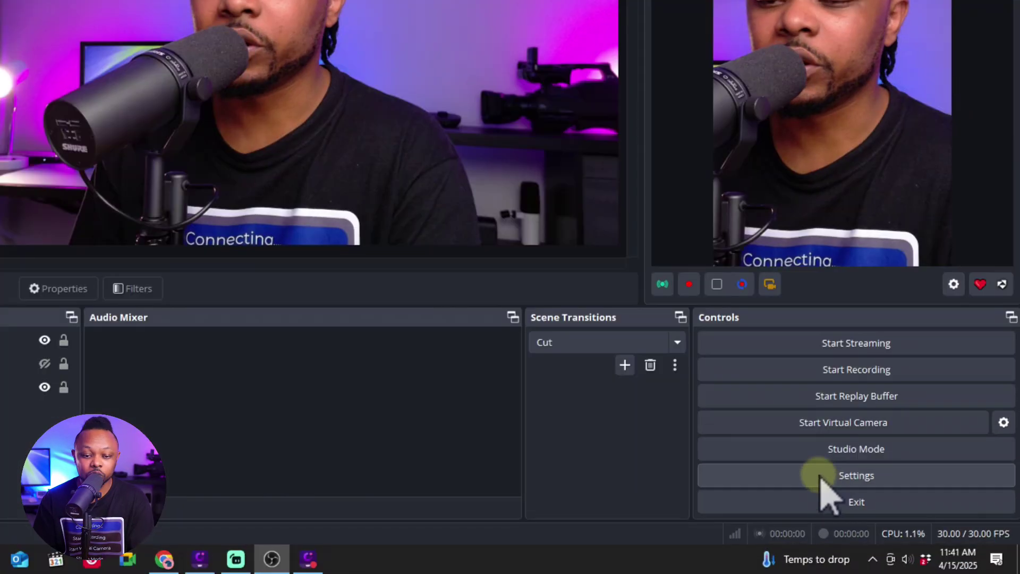
Look over OBS's stream and video settings and the docks list without changing anything.
{"action": "left_click", "coordinate": [821, 478]}
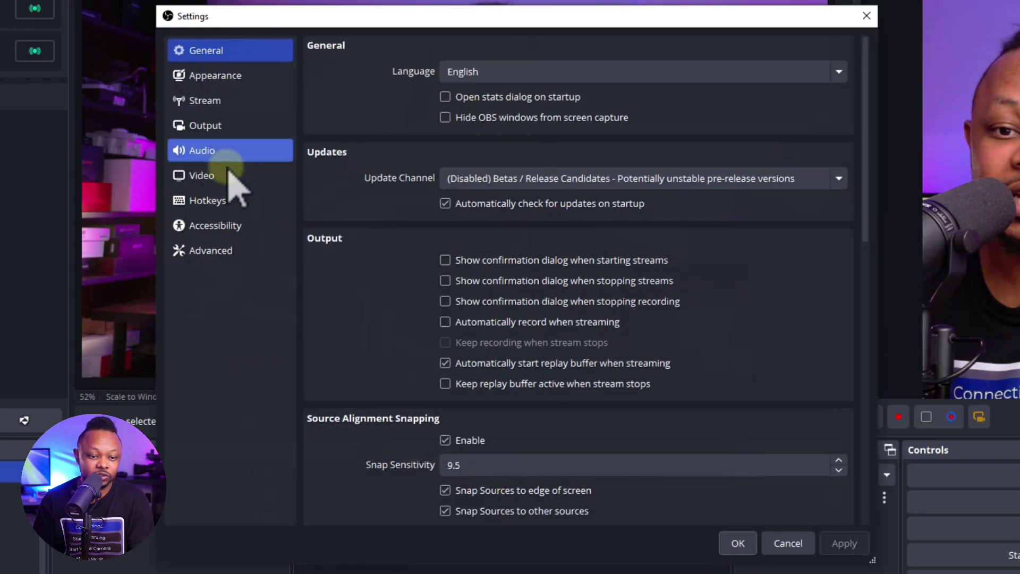
{"action": "left_click", "coordinate": [202, 125]}
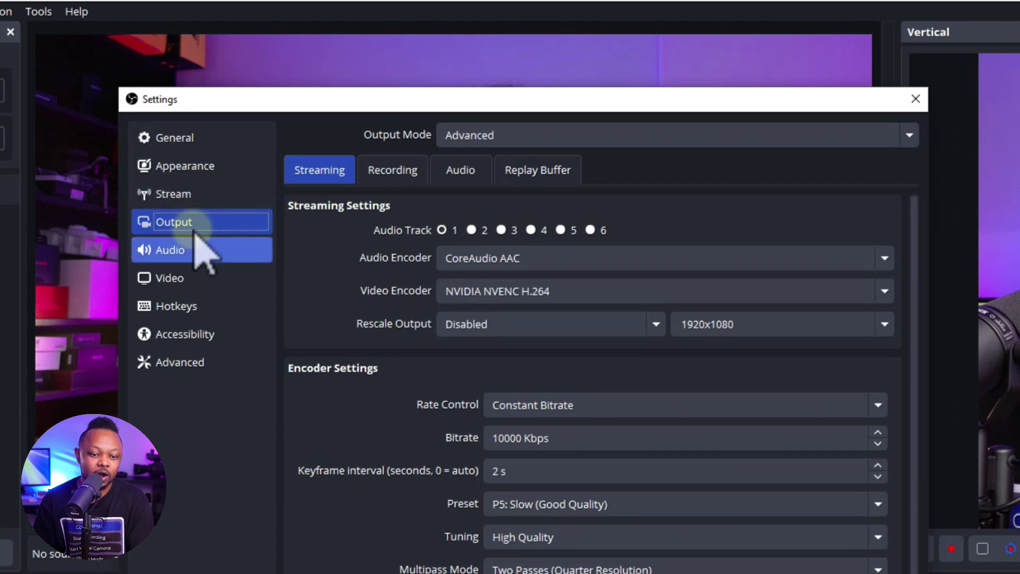
{"action": "left_click", "coordinate": [192, 282]}
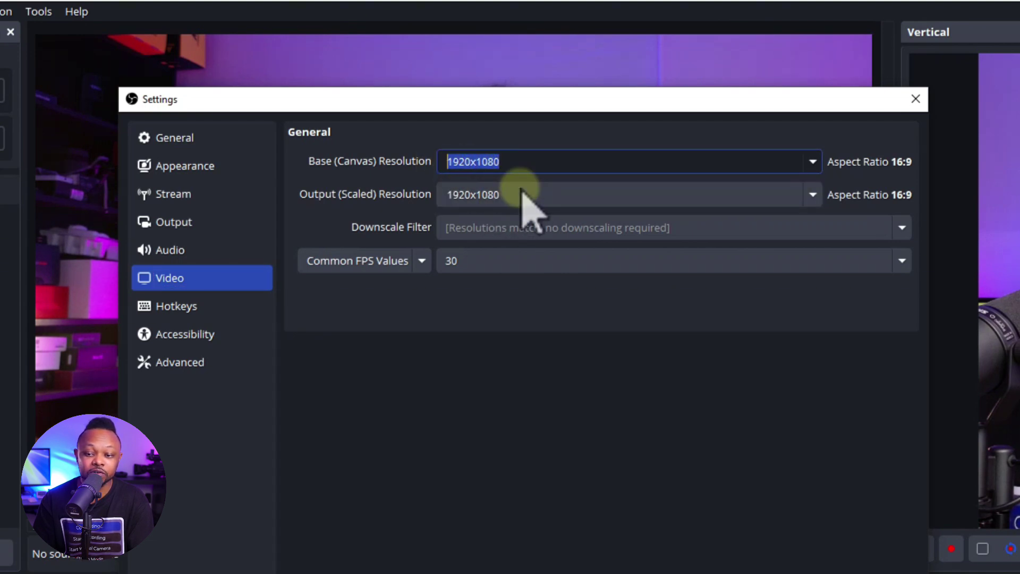
{"action": "left_click", "coordinate": [910, 106]}
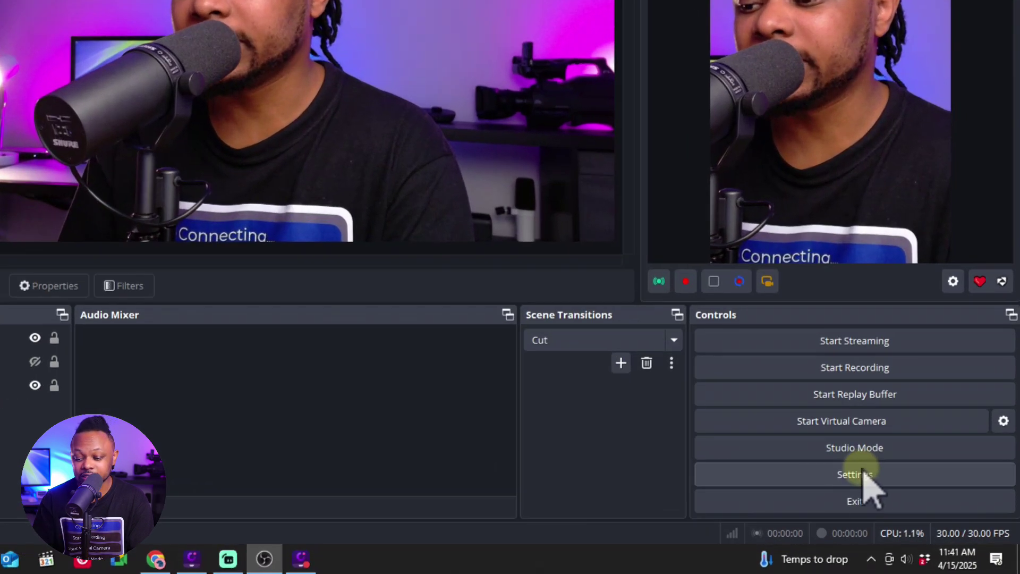
{"action": "left_click", "coordinate": [862, 473]}
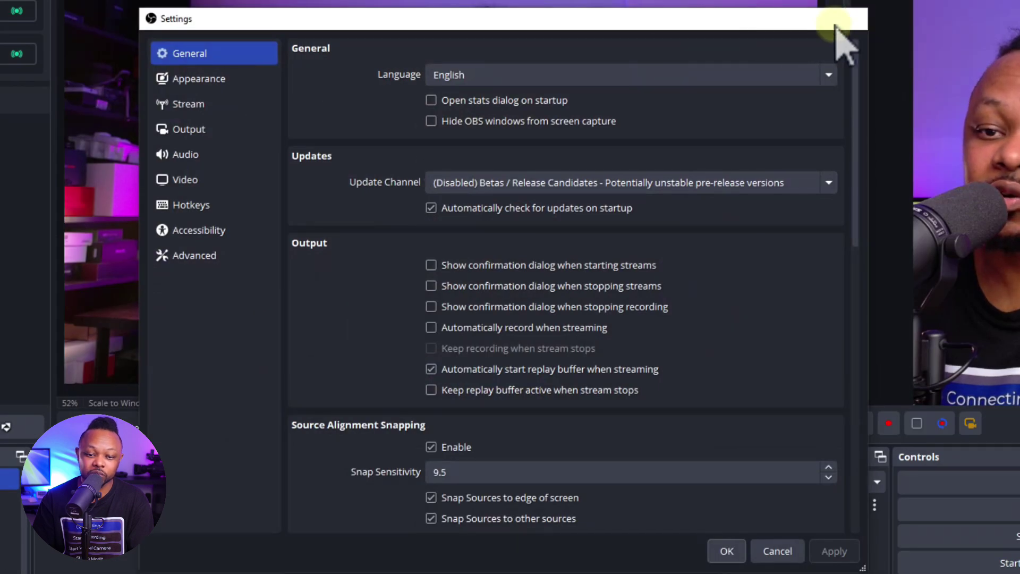
{"action": "left_click", "coordinate": [852, 19]}
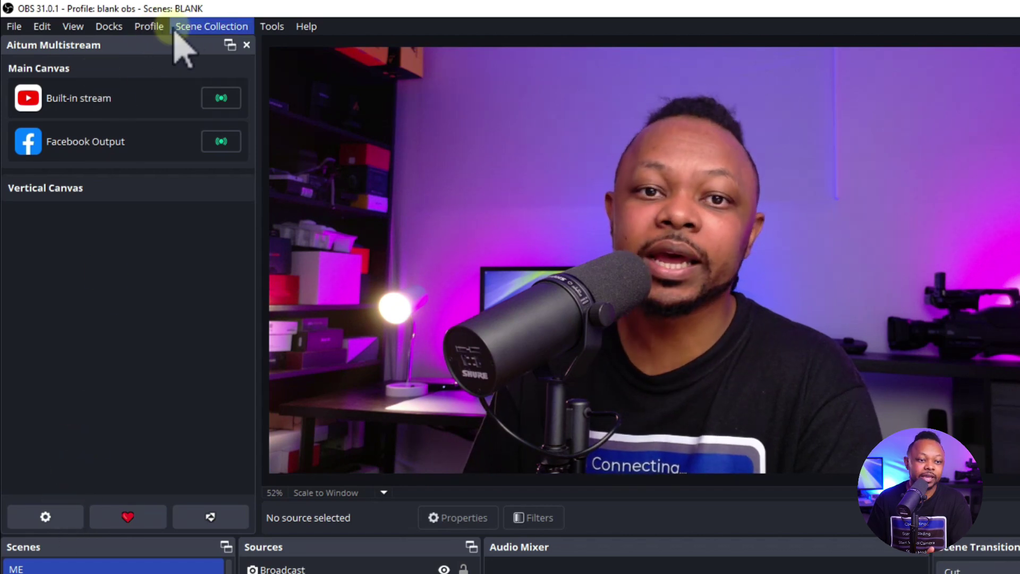
{"action": "left_click", "coordinate": [109, 26]}
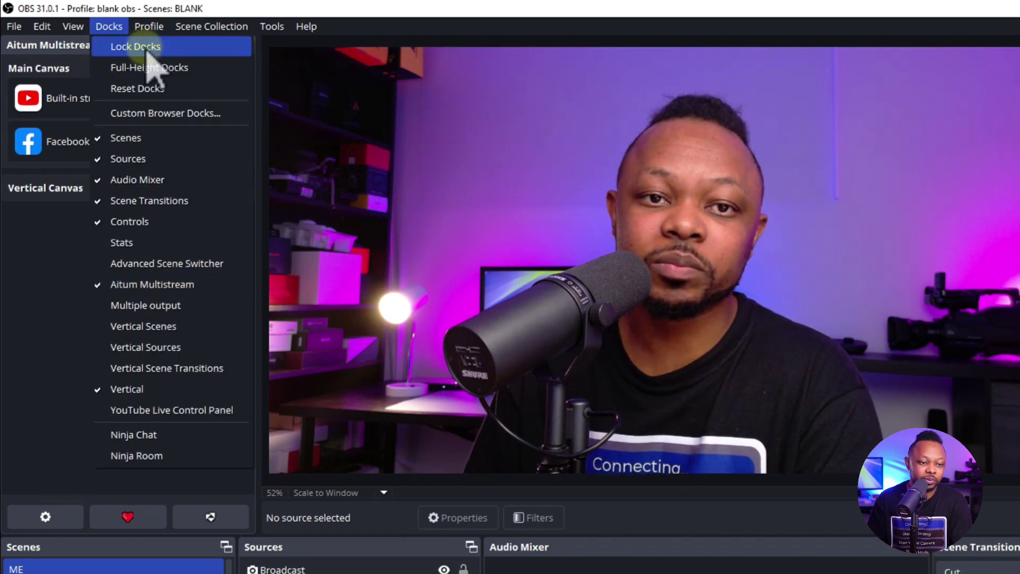
{"action": "left_click", "coordinate": [257, 11]}
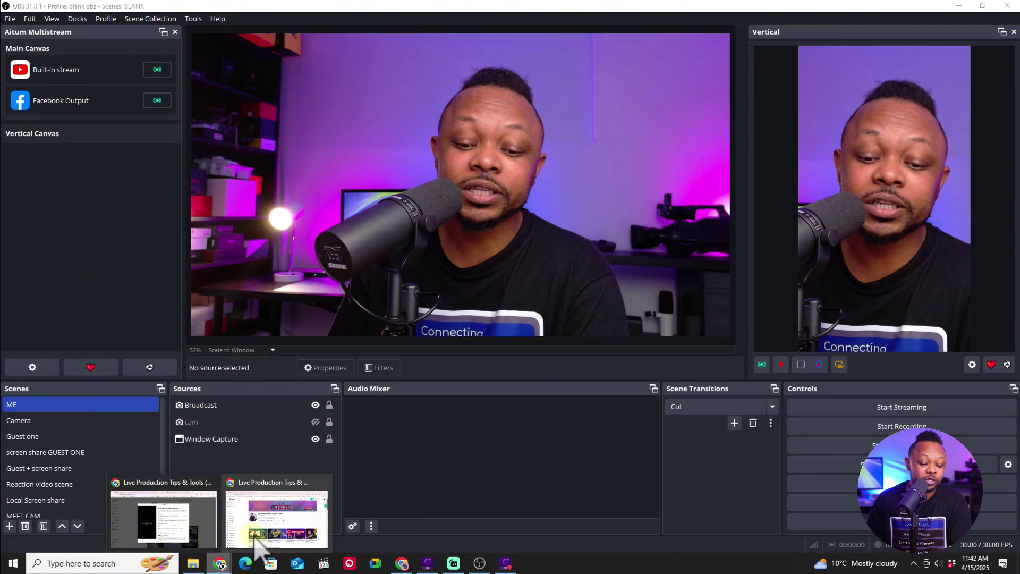
Copy the Stream URL from Instagram's Live video dialog in Chrome.
{"action": "mouse_move", "coordinate": [219, 562]}
{"action": "left_click", "coordinate": [191, 514]}
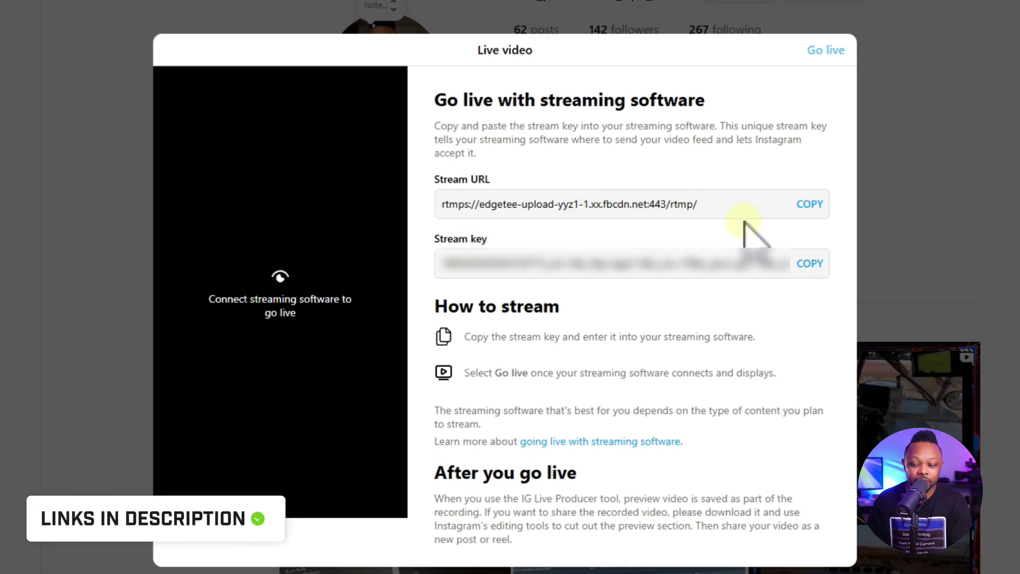
{"action": "left_click", "coordinate": [822, 209]}
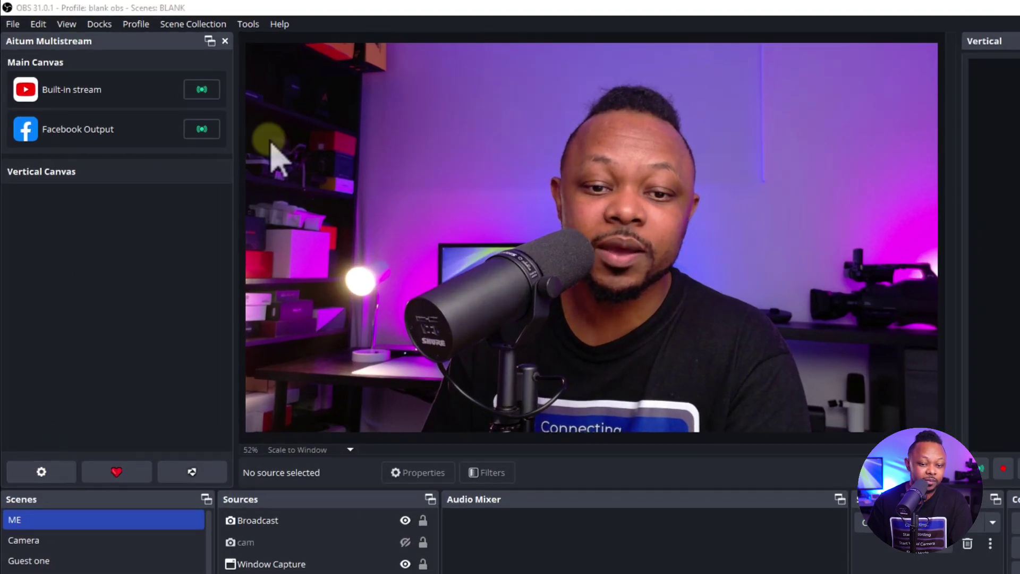
Open Aitum Multistream settings and start a new output on the Vertical Canvas.
{"action": "left_click", "coordinate": [42, 472]}
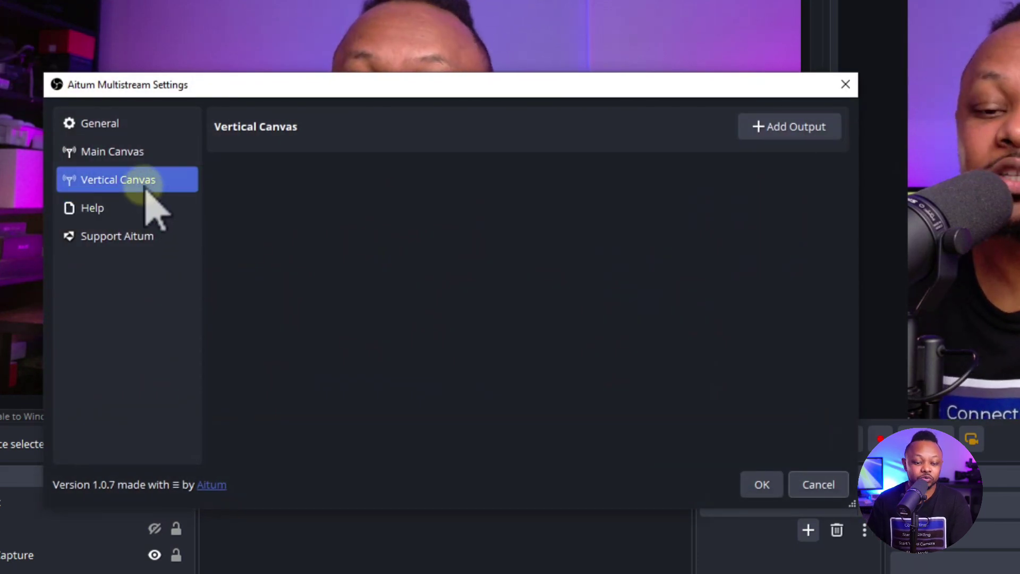
{"action": "left_click", "coordinate": [119, 152]}
{"action": "left_click", "coordinate": [125, 181]}
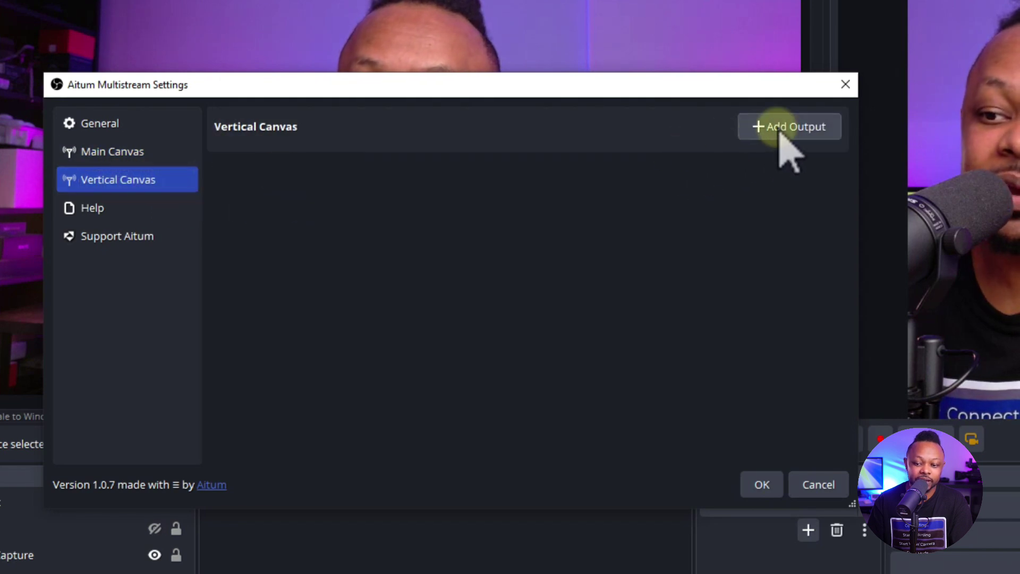
{"action": "left_click", "coordinate": [782, 129]}
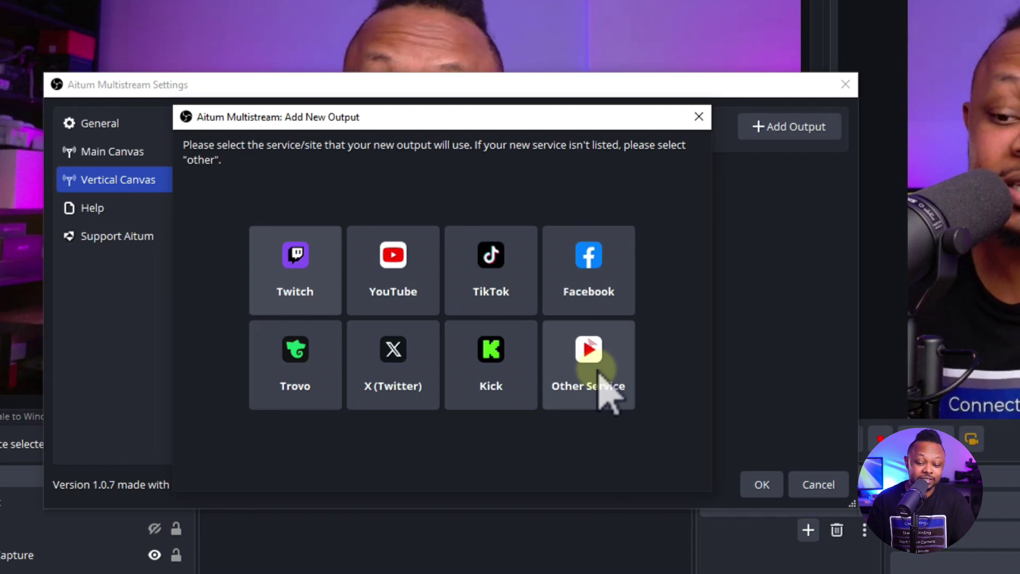
{"action": "left_click", "coordinate": [599, 371]}
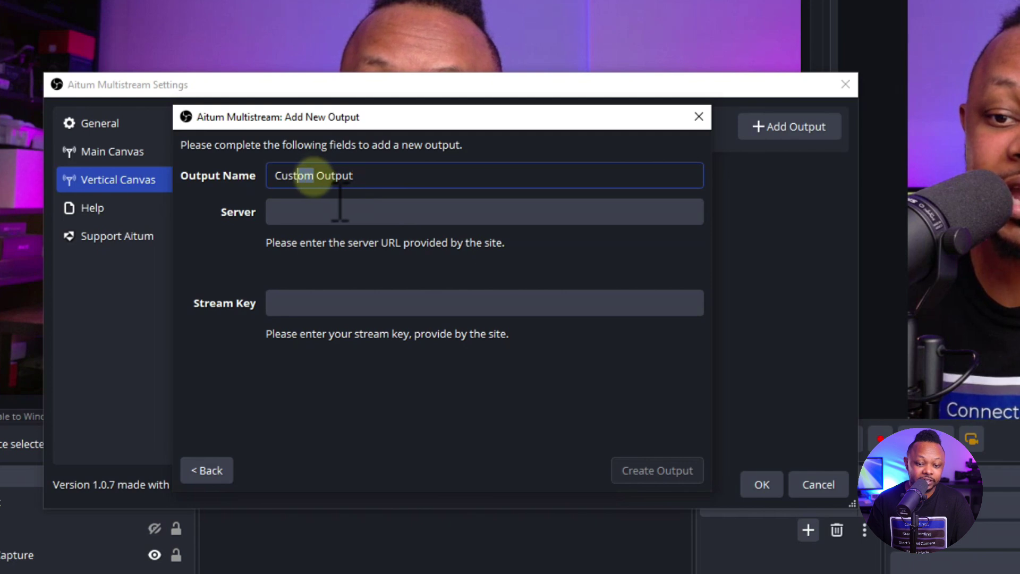
{"action": "type", "text": "IG"}
{"action": "left_click", "coordinate": [291, 209]}
{"action": "right_click", "coordinate": [293, 209]}
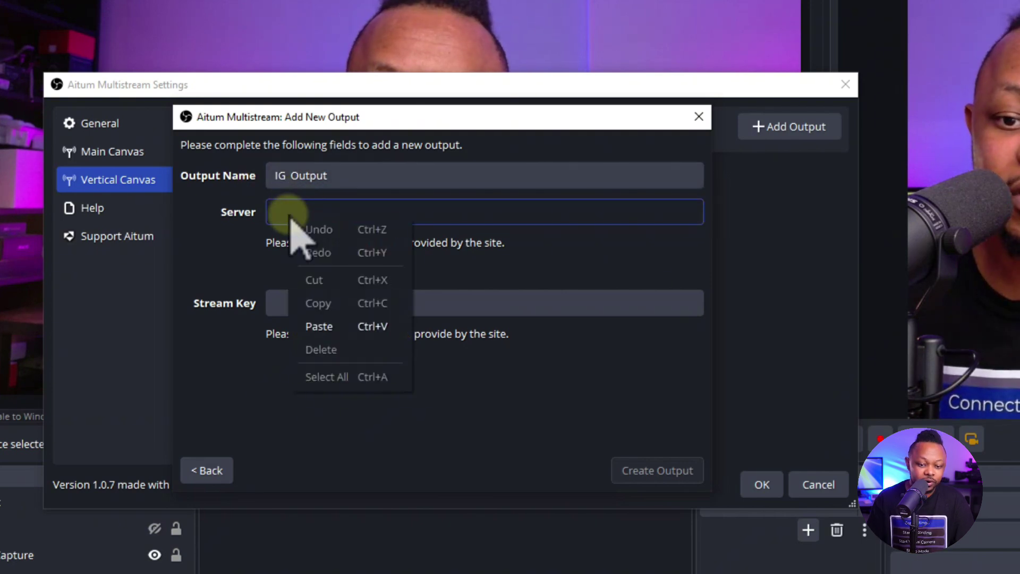
{"action": "left_click", "coordinate": [321, 326]}
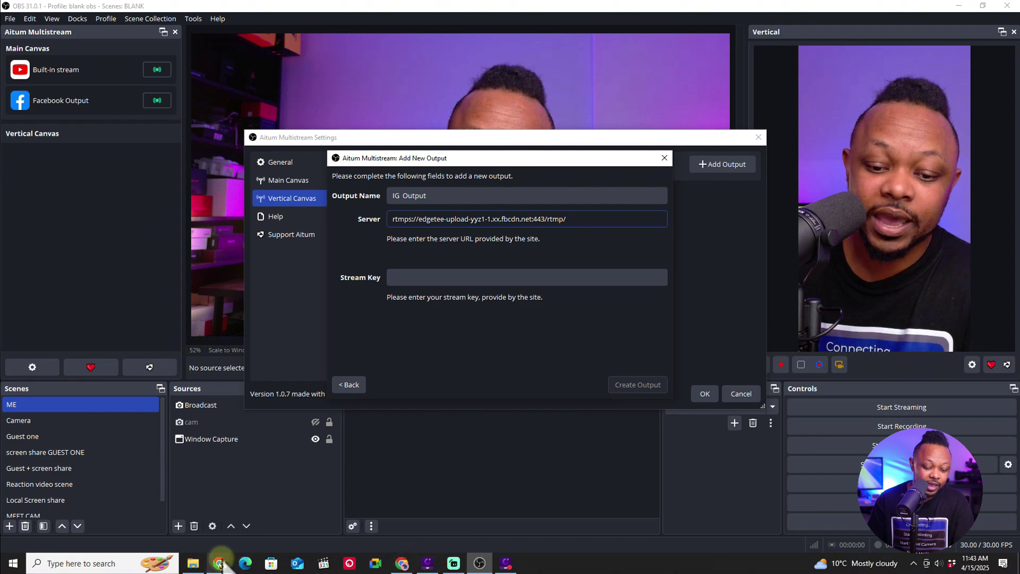
Copy Instagram's stream key, paste it into Stream Key, and create the output.
{"action": "mouse_move", "coordinate": [219, 563]}
{"action": "left_click", "coordinate": [161, 514]}
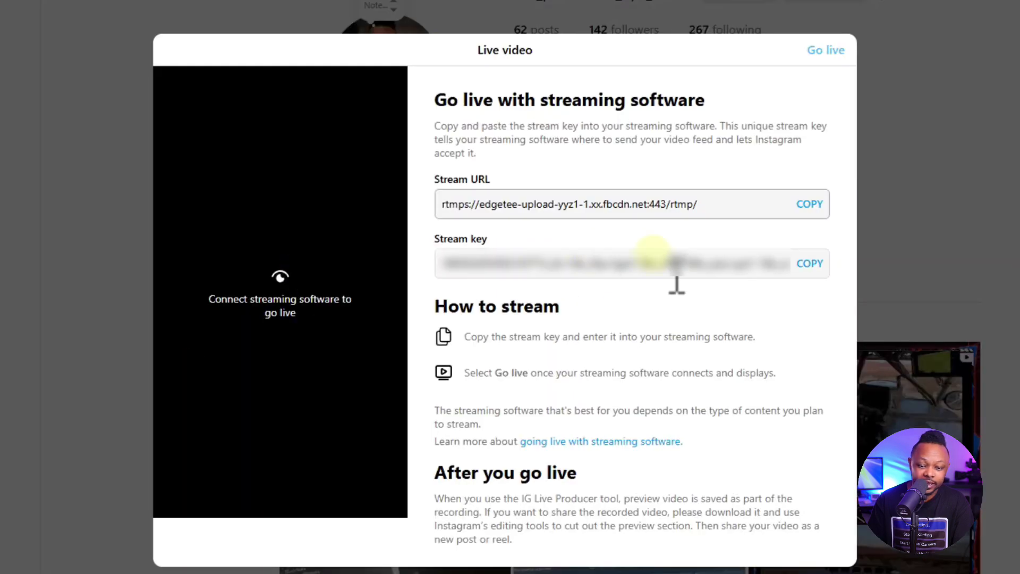
{"action": "left_click", "coordinate": [826, 269]}
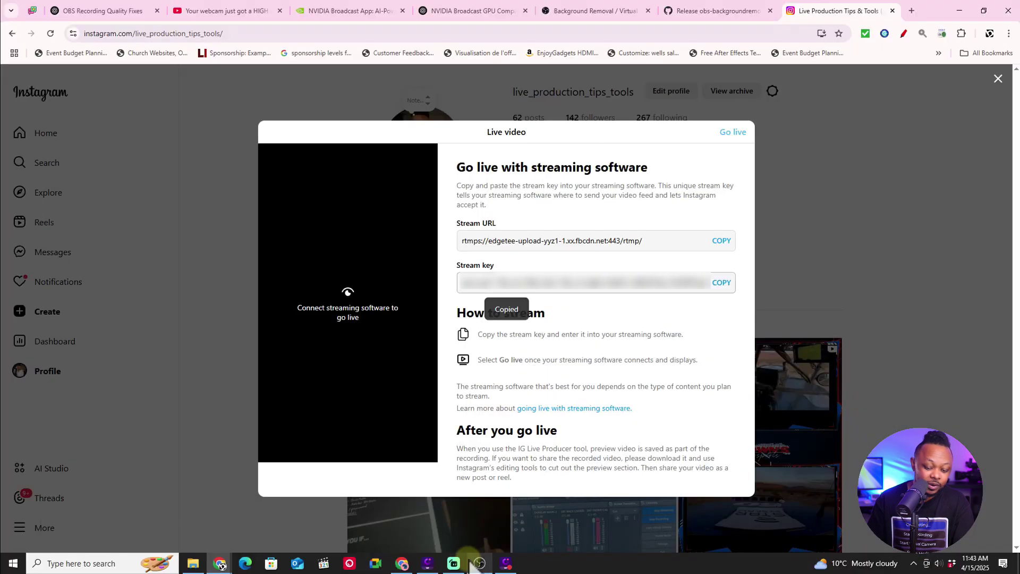
{"action": "left_click", "coordinate": [479, 563]}
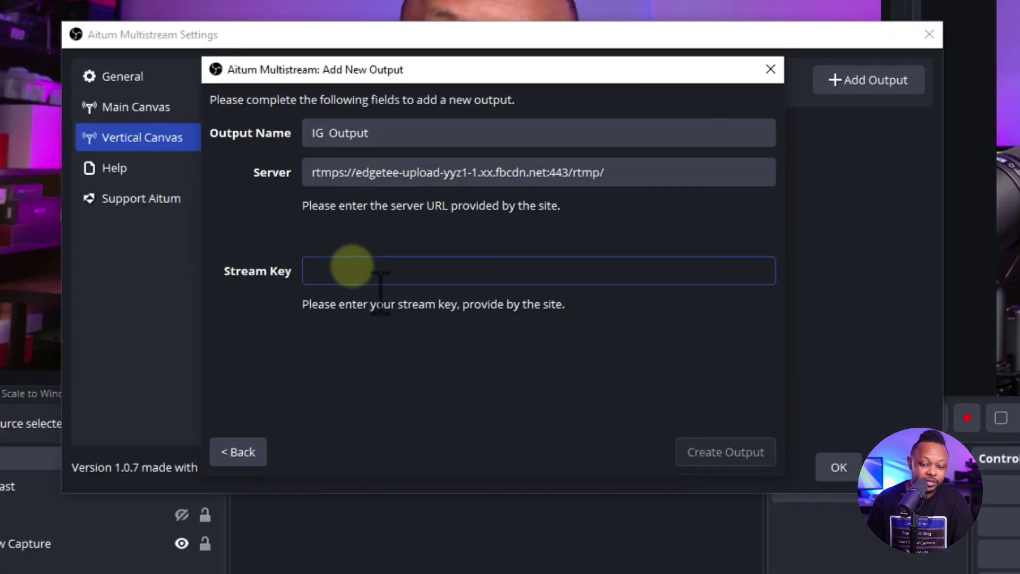
{"action": "right_click", "coordinate": [422, 278]}
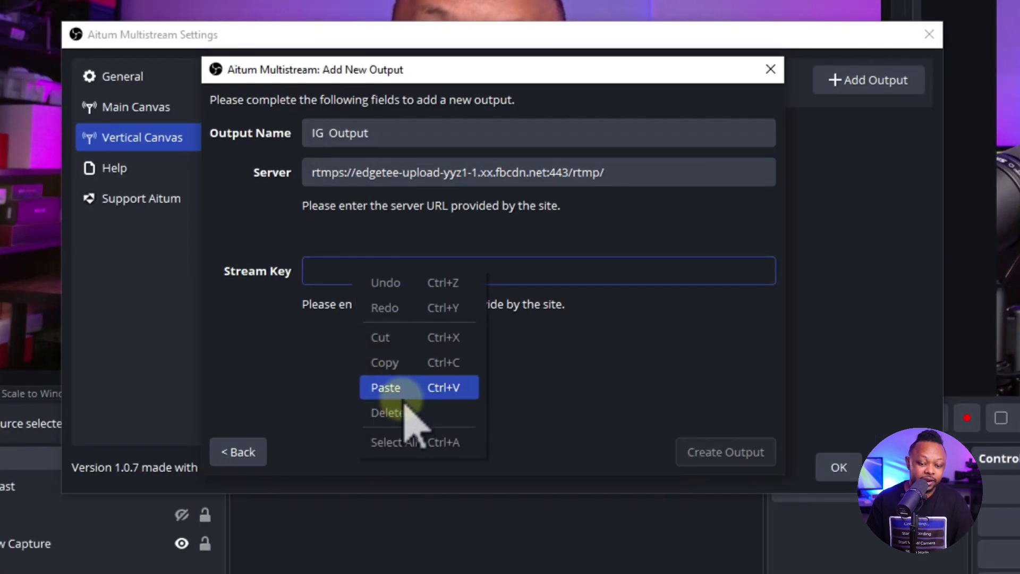
{"action": "left_click", "coordinate": [404, 388]}
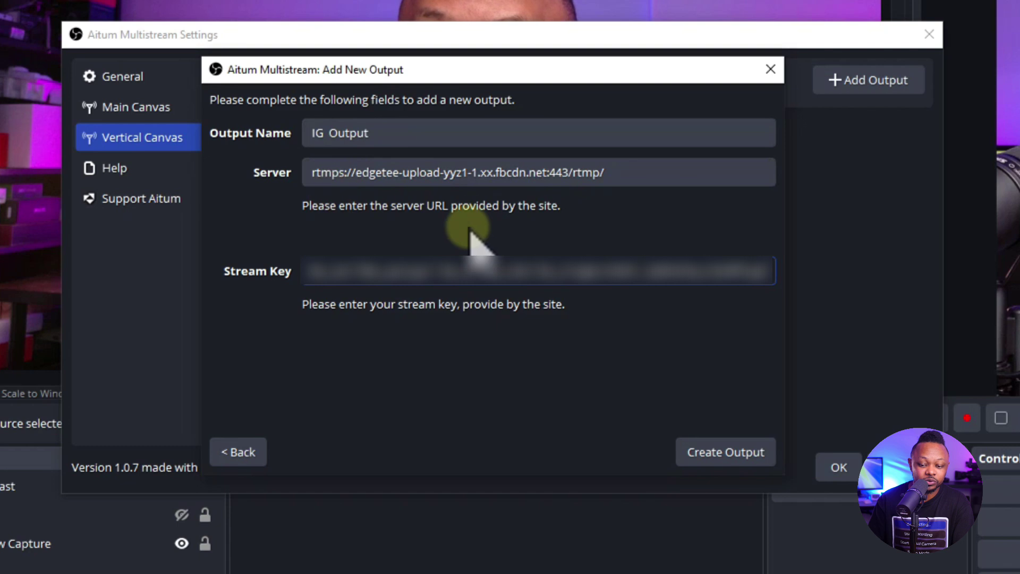
{"action": "left_click", "coordinate": [690, 455]}
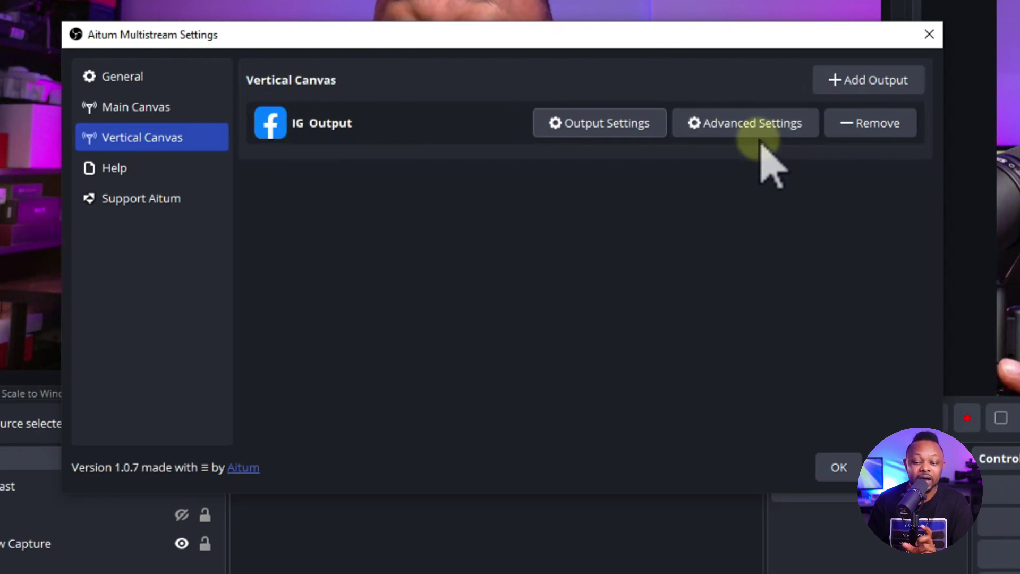
Open IG Output's Advanced Encoding Settings, check audio, and return to video with Vertical Encoder kept.
{"action": "left_click", "coordinate": [757, 128]}
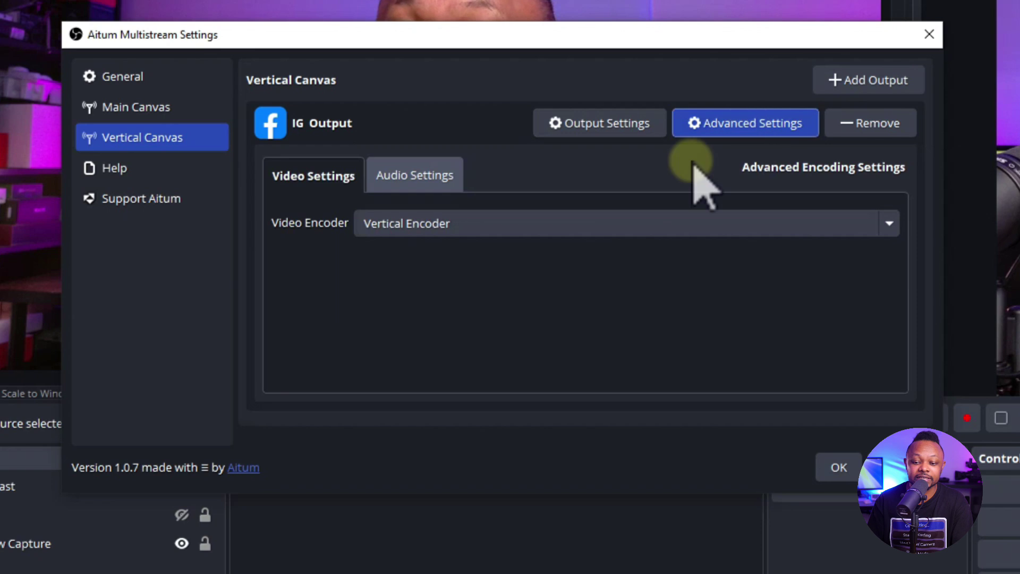
{"action": "left_click", "coordinate": [429, 225]}
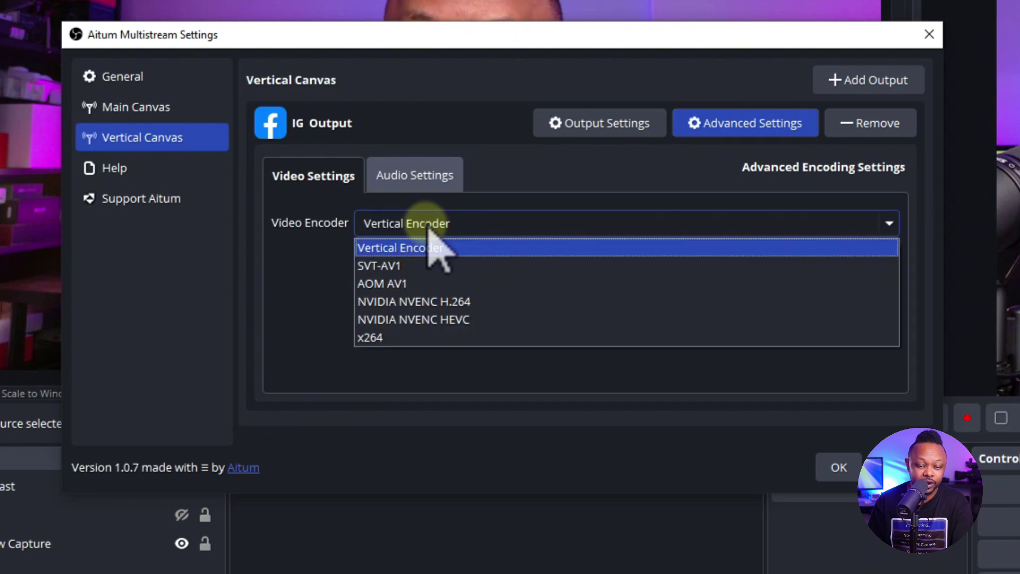
{"action": "left_click", "coordinate": [350, 202]}
{"action": "left_click", "coordinate": [425, 186]}
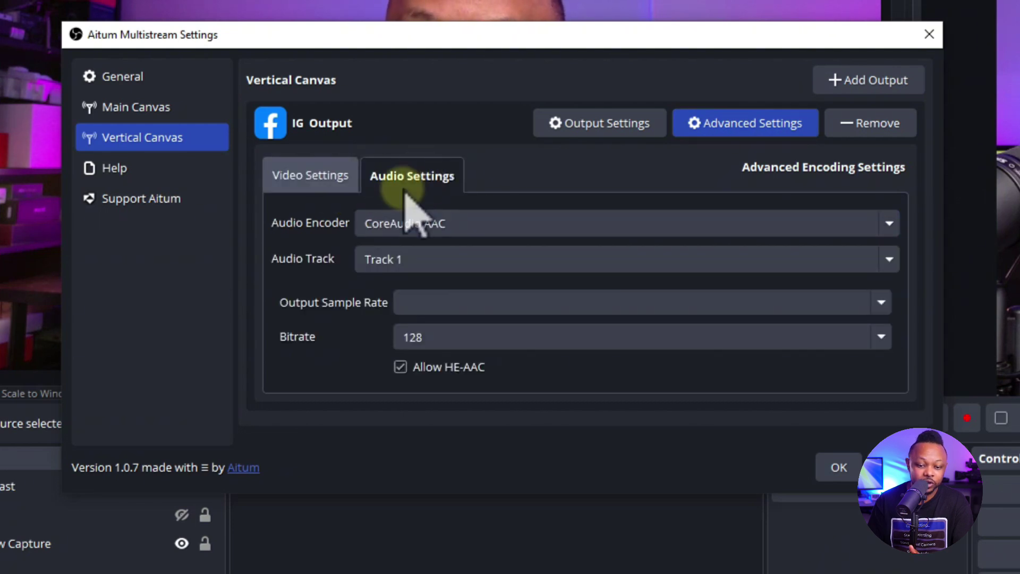
{"action": "left_click", "coordinate": [311, 188]}
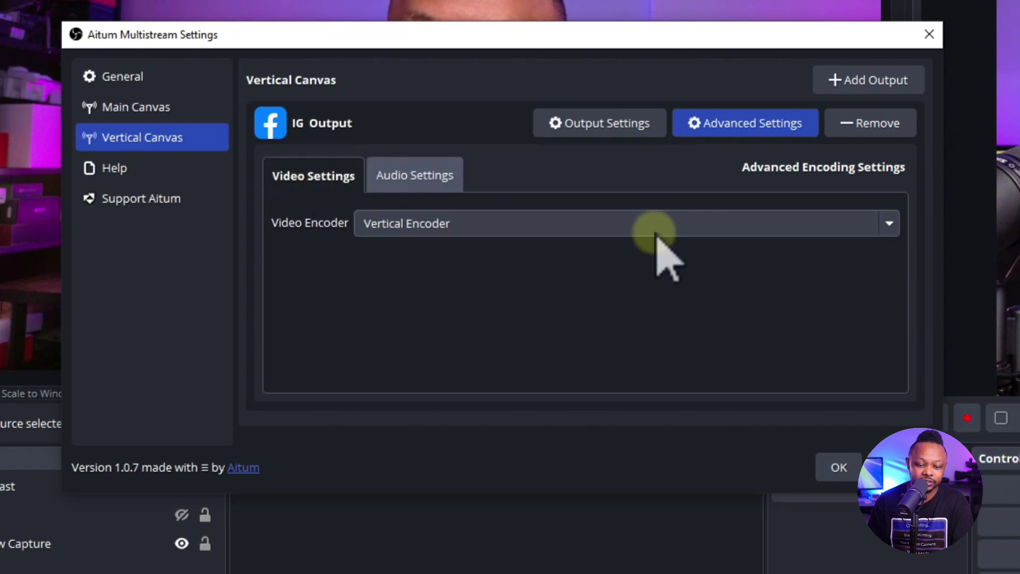
Switch IG Output's video encoder to NVIDIA NVENC H.264.
{"action": "left_click", "coordinate": [554, 229]}
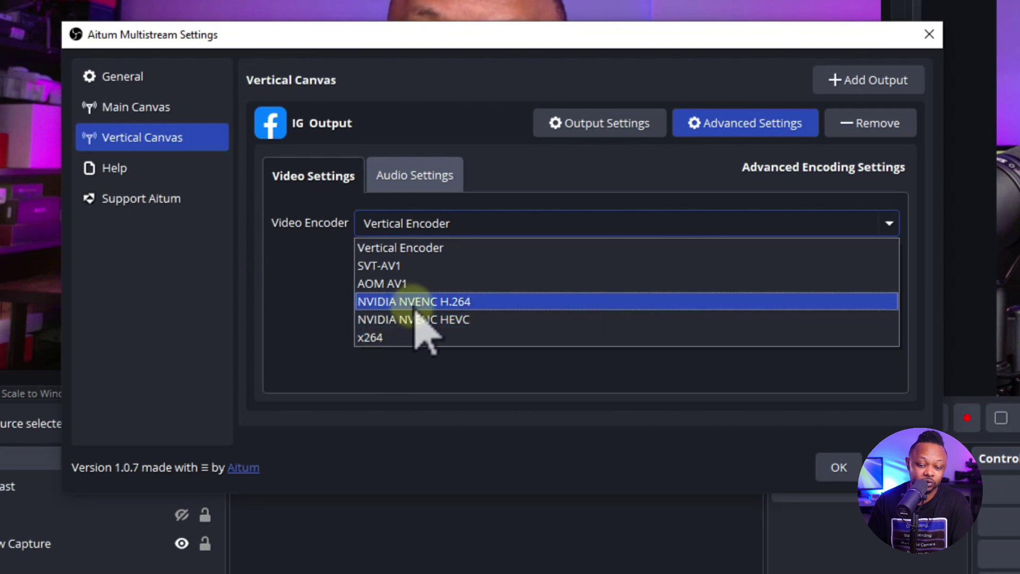
{"action": "left_click", "coordinate": [453, 301]}
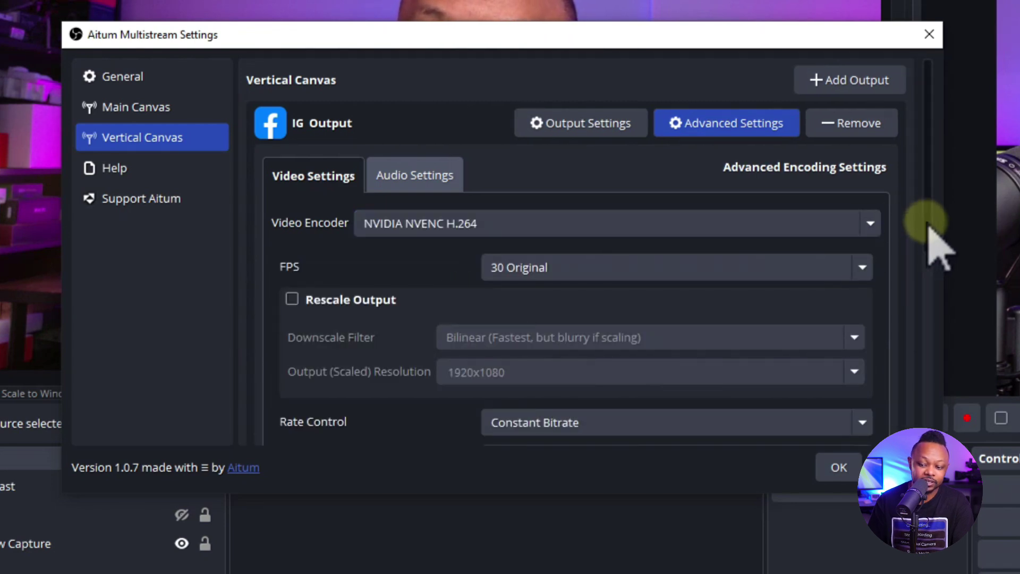
{"action": "scroll", "coordinate": [925, 229], "scroll_direction": "down", "scroll_amount": 3}
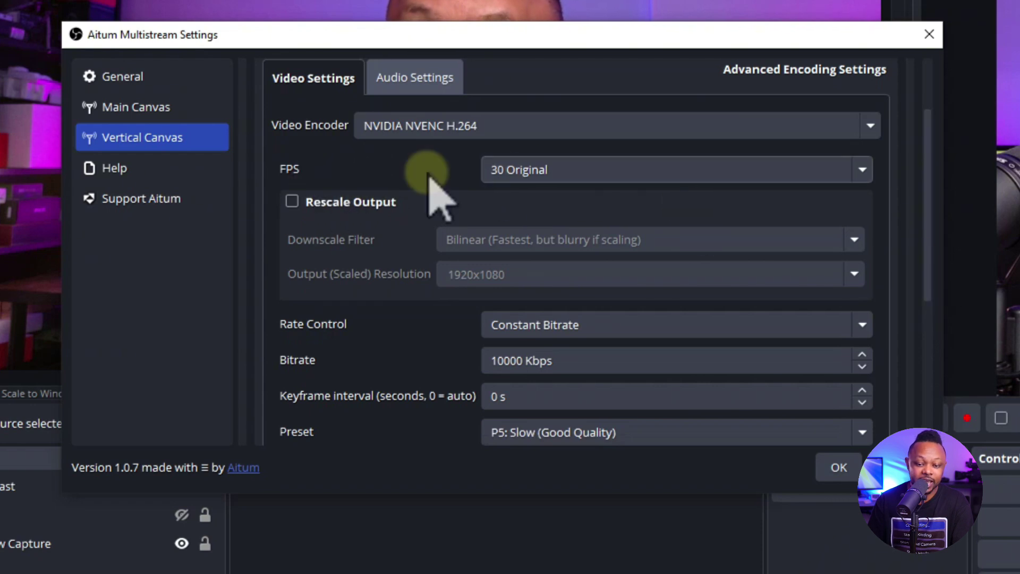
{"action": "left_click", "coordinate": [568, 177]}
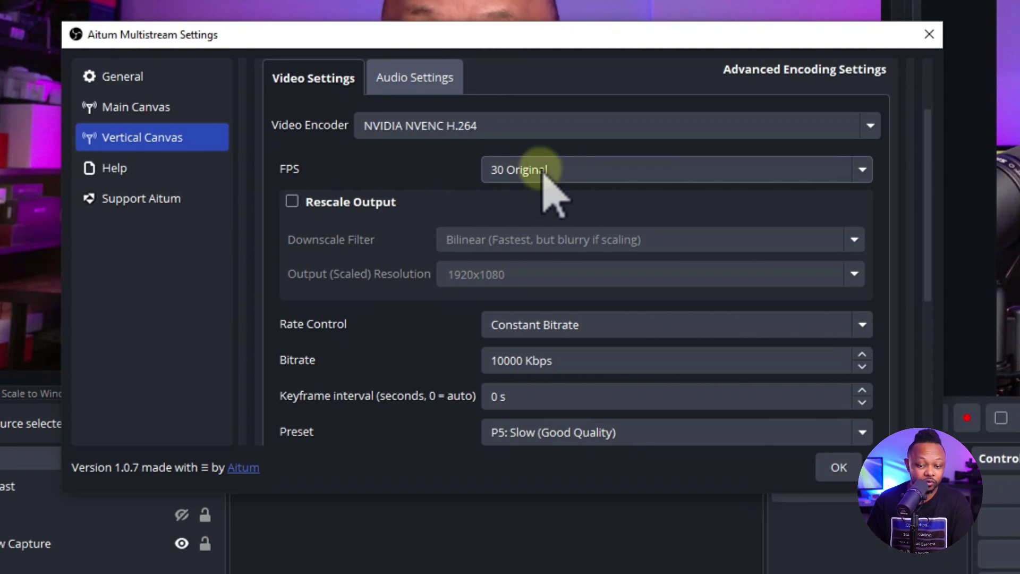
{"action": "left_click", "coordinate": [547, 175]}
{"action": "left_click", "coordinate": [543, 176]}
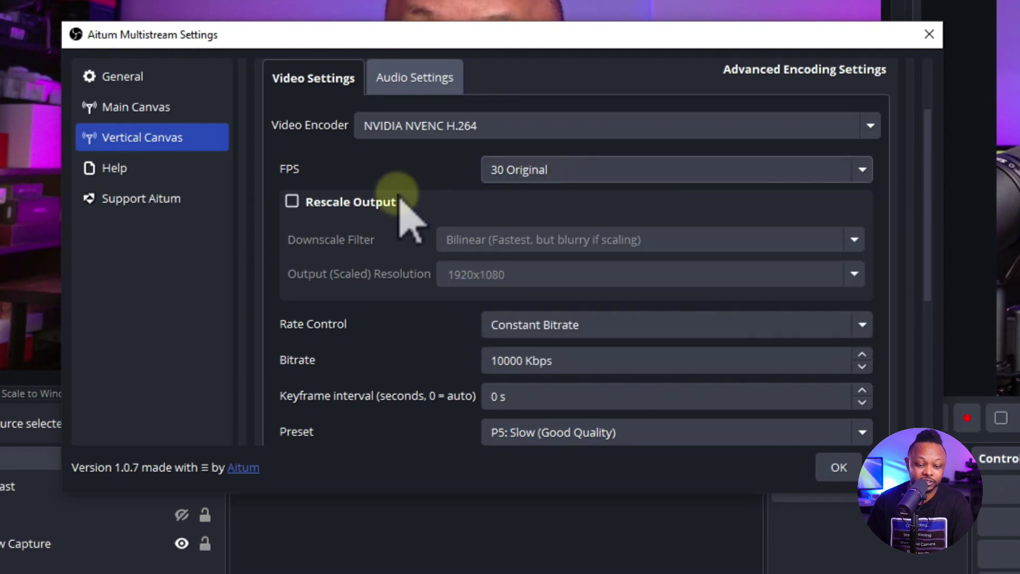
{"action": "scroll", "coordinate": [933, 260], "scroll_direction": "down", "scroll_amount": 2}
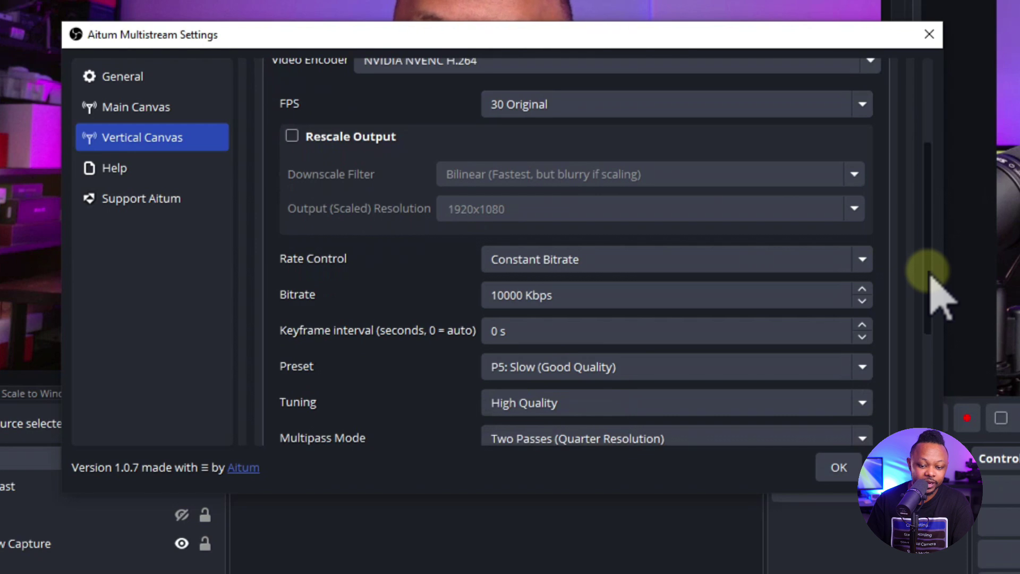
{"action": "scroll", "coordinate": [935, 298], "scroll_direction": "up", "scroll_amount": 1}
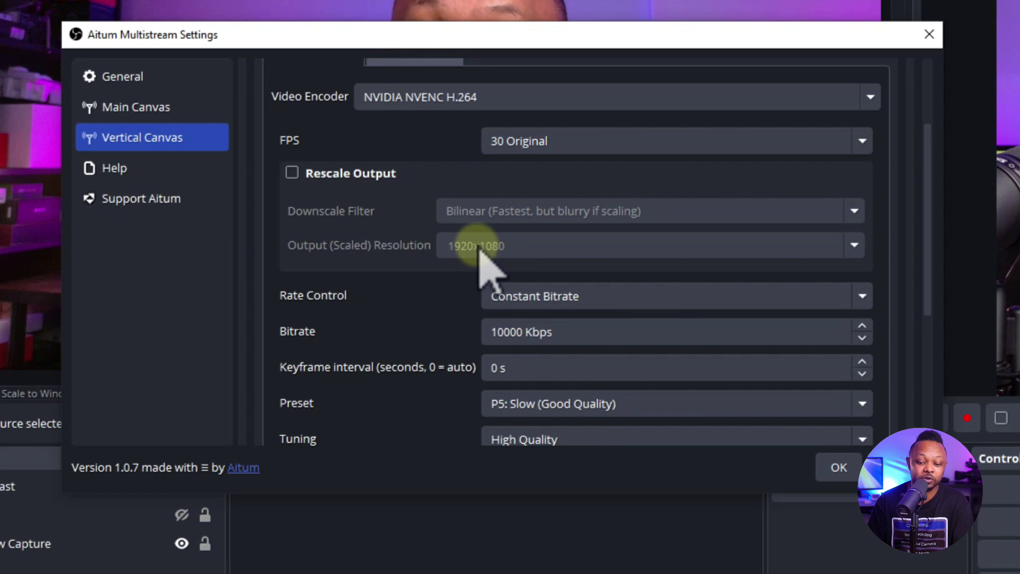
{"action": "scroll", "coordinate": [934, 266], "scroll_direction": "down", "scroll_amount": 2}
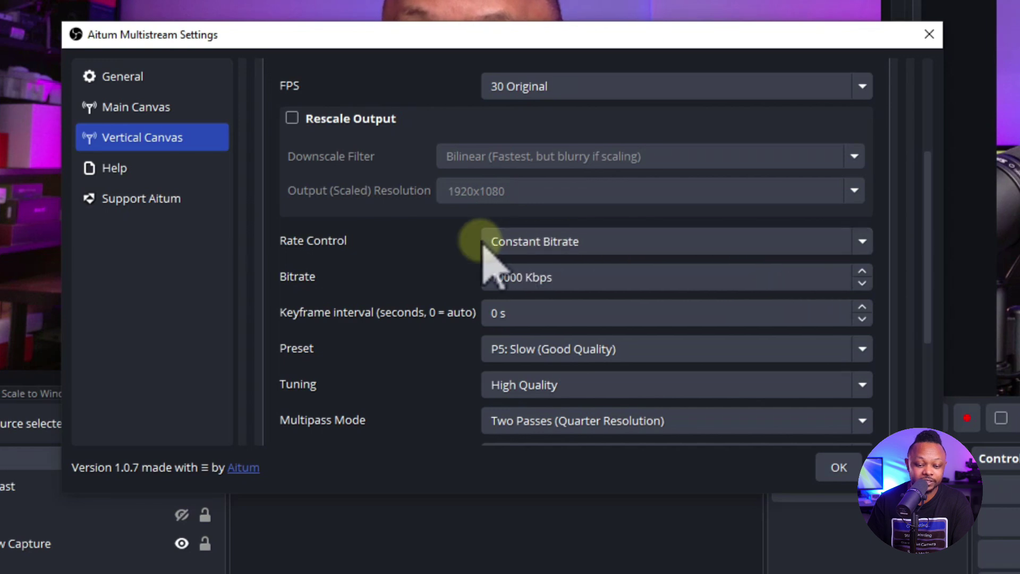
Keep Constant Bitrate, set bitrate to 6000 Kbps and keyframe interval to 2 s.
{"action": "left_click", "coordinate": [531, 242]}
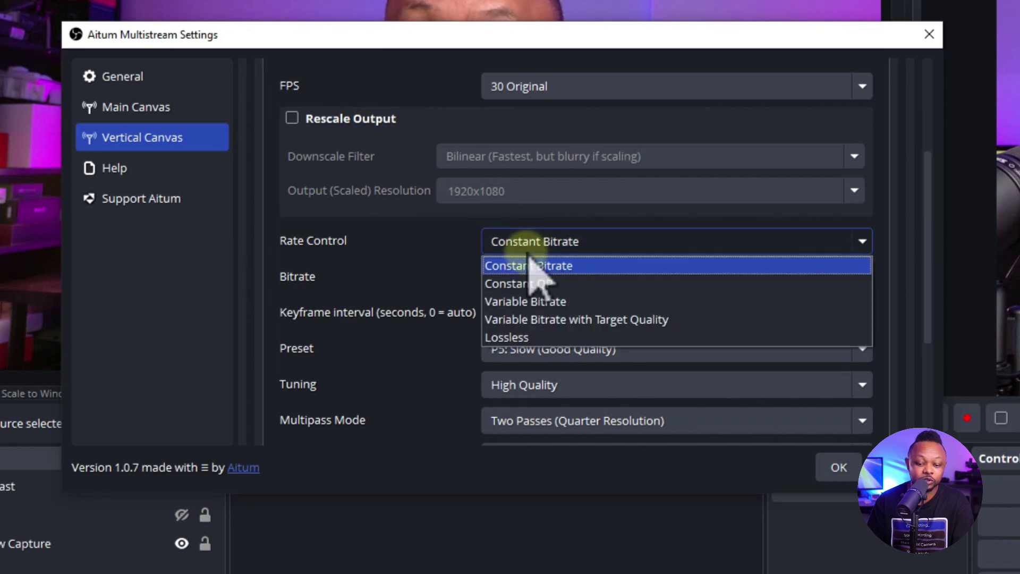
{"action": "left_click", "coordinate": [555, 267]}
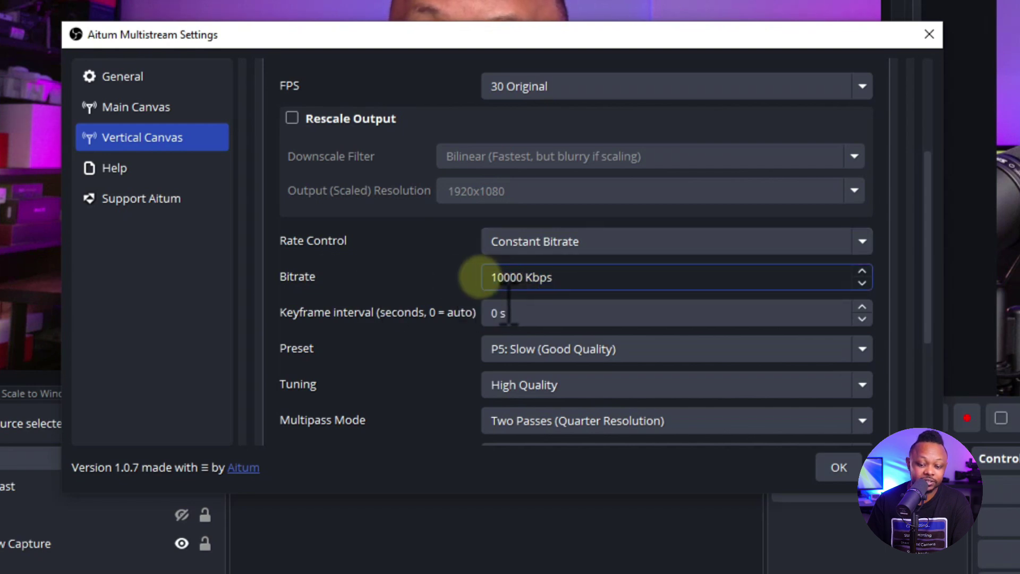
{"action": "double_click", "coordinate": [494, 277]}
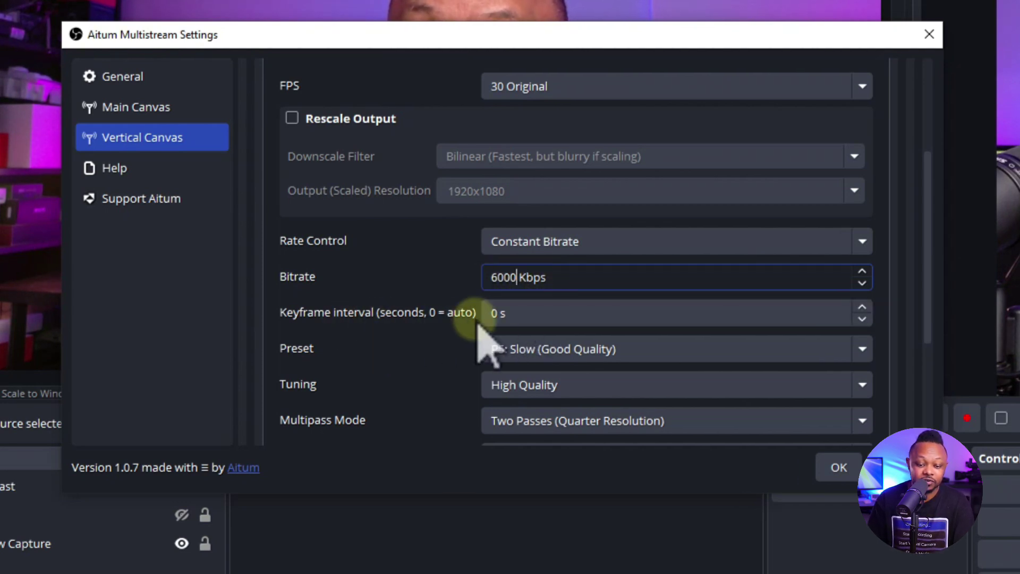
{"action": "double_click", "coordinate": [495, 313]}
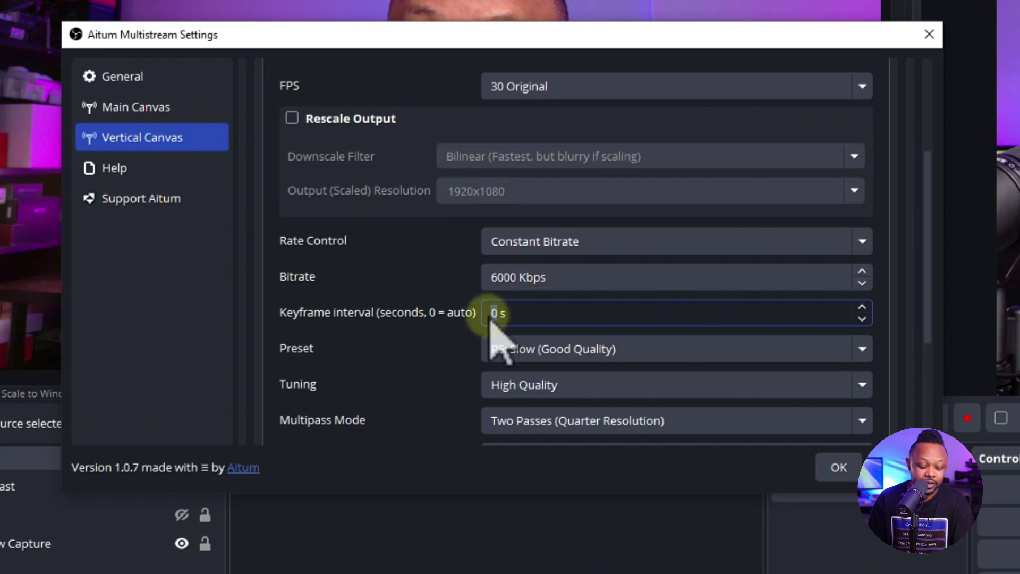
{"action": "type", "text": "2"}
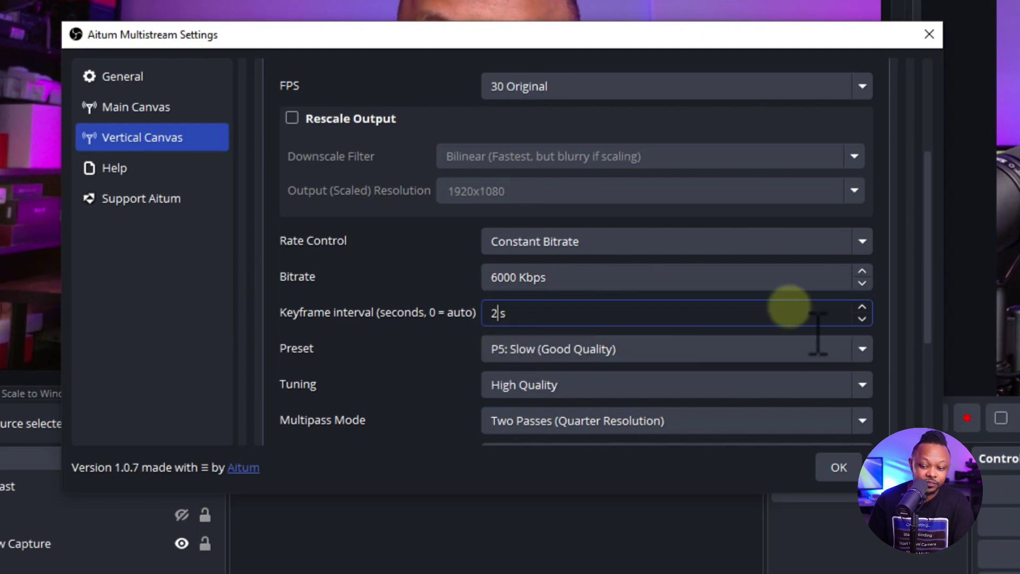
{"action": "left_click", "coordinate": [929, 297]}
{"action": "left_click_drag", "start_coordinate": [928, 296], "coordinate": [933, 353]}
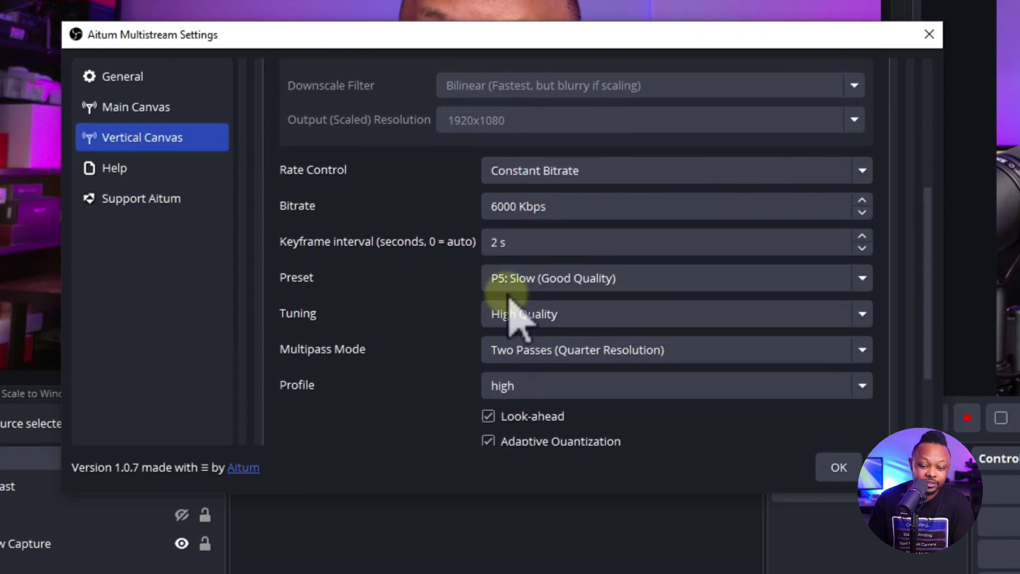
Keep the P5: Slow (Good Quality) preset and review the remaining NVENC options.
{"action": "left_click", "coordinate": [520, 281]}
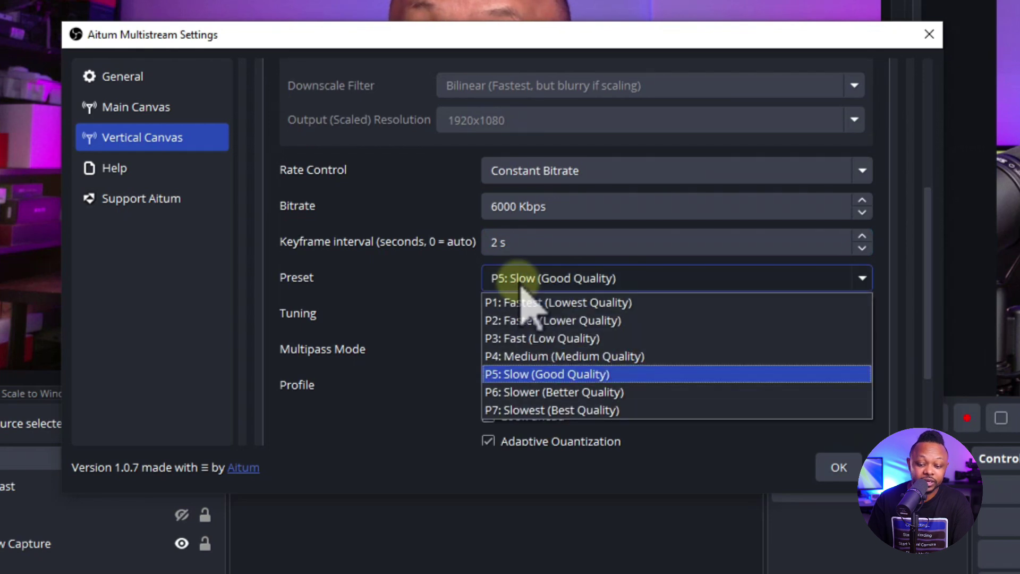
{"action": "left_click", "coordinate": [540, 375]}
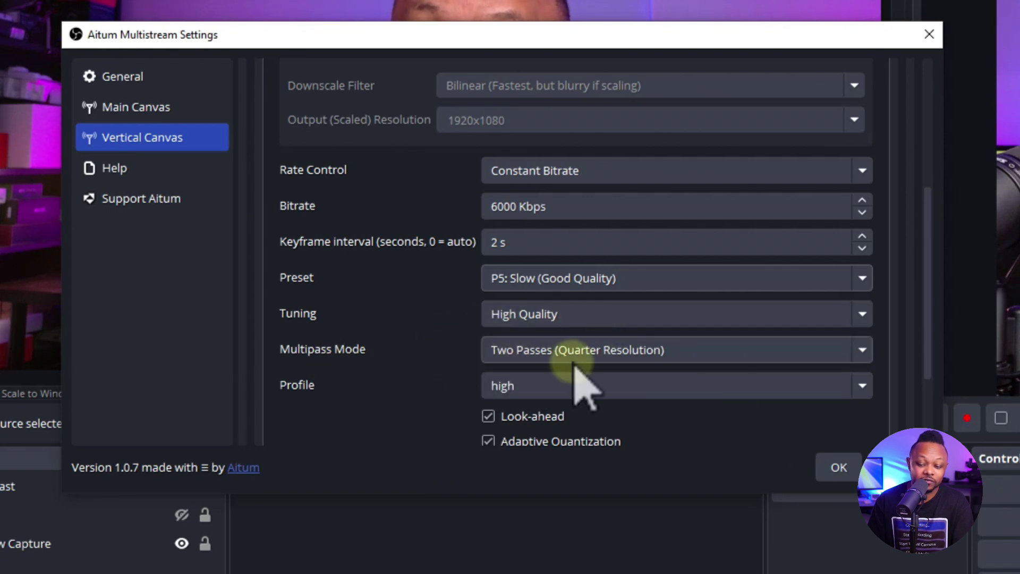
{"action": "scroll", "coordinate": [929, 306], "scroll_direction": "down", "scroll_amount": 2}
{"action": "scroll", "coordinate": [932, 319], "scroll_direction": "down", "scroll_amount": 2}
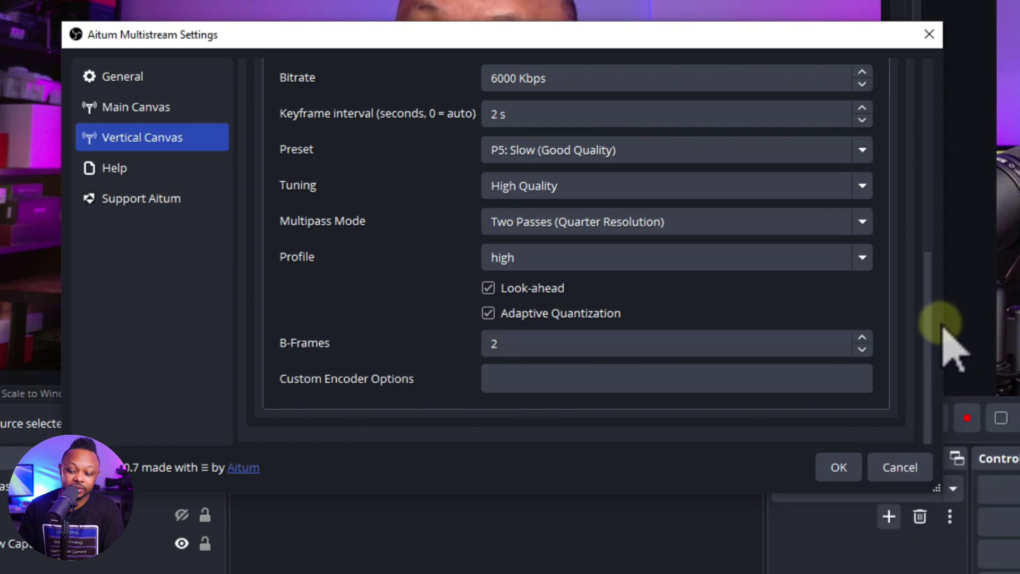
{"action": "scroll", "coordinate": [935, 319], "scroll_direction": "up", "scroll_amount": 3}
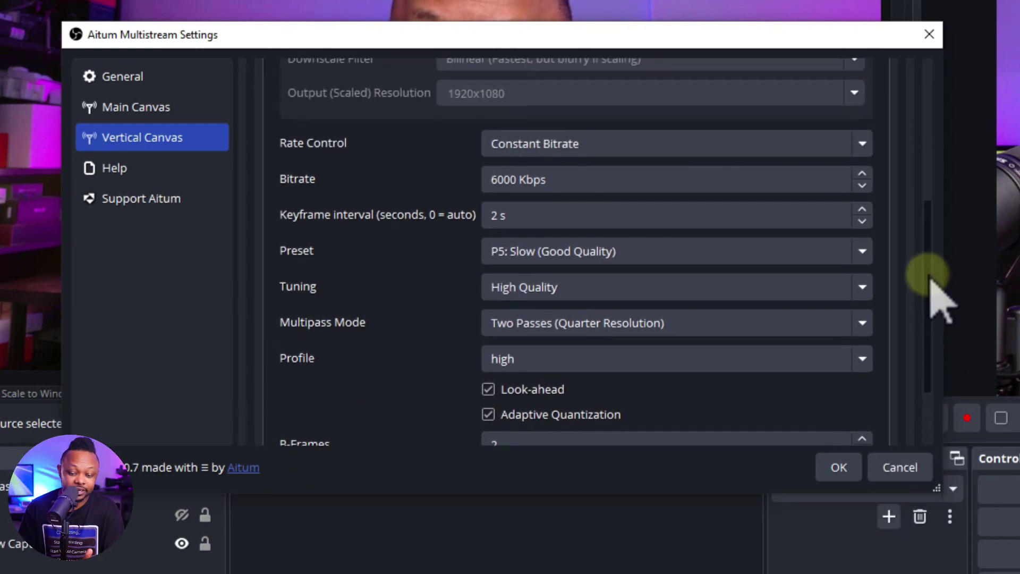